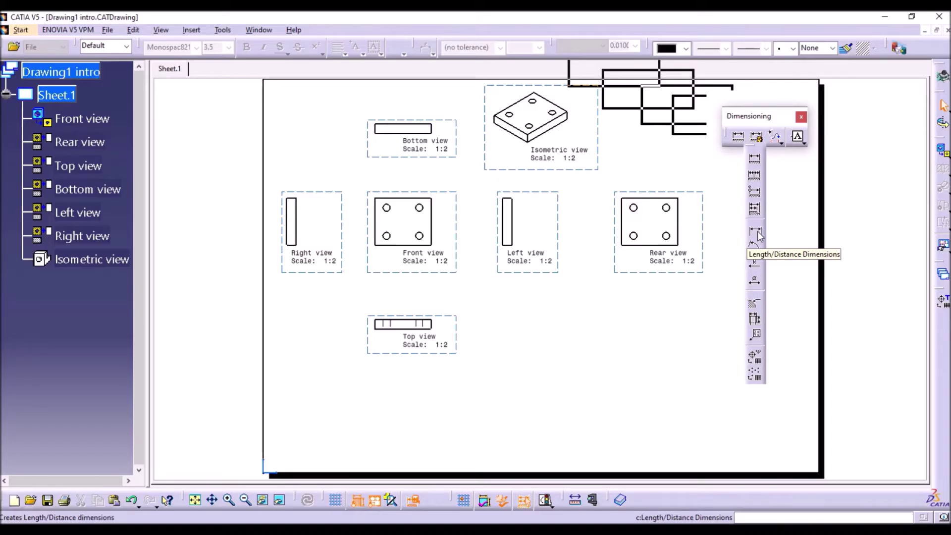
- Float the Dimensioning toolbar over the empty sheet area beside the isometric view
mouse_move(744, 116)
left_mouse_down()
mouse_move(763, 98)
mouse_move(760, 117)
left_mouse_up()
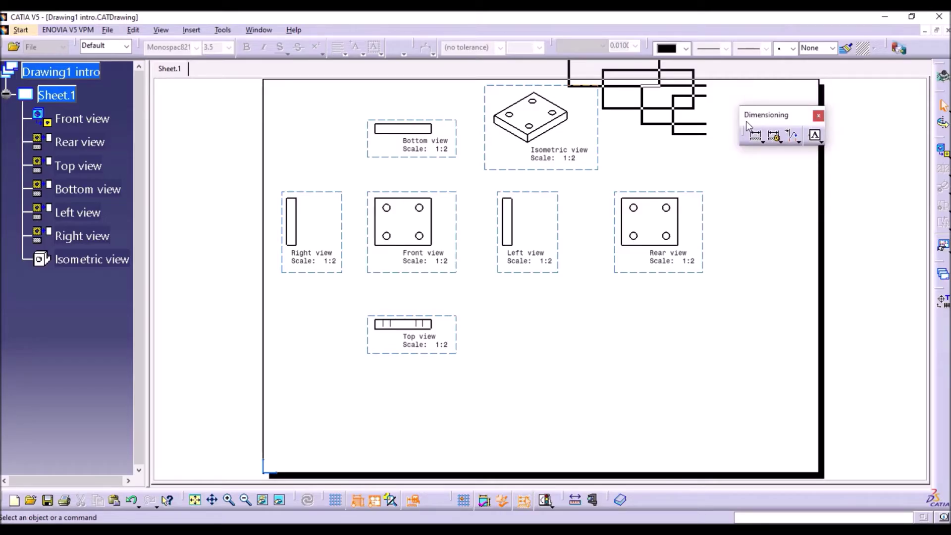
left_click_drag(552, 51, 552, 44)
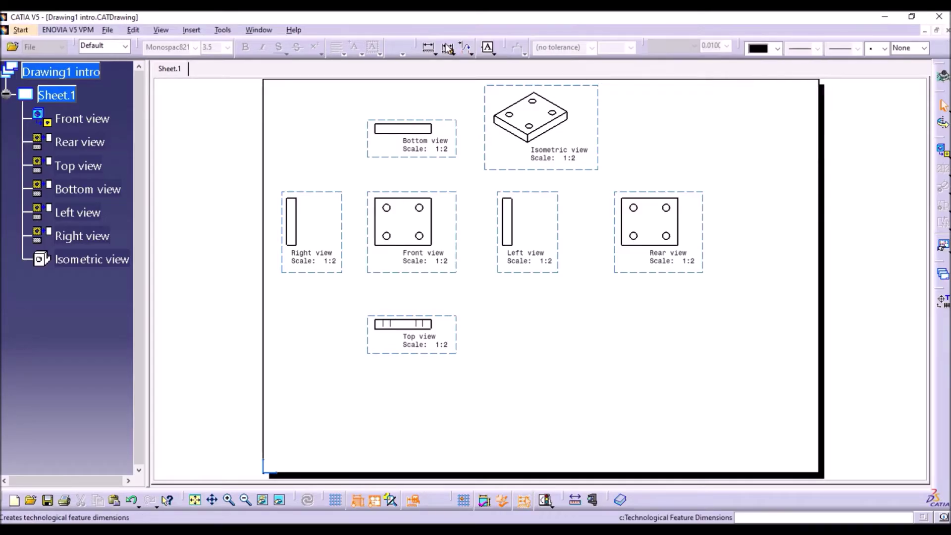
left_click_drag(420, 47, 720, 94)
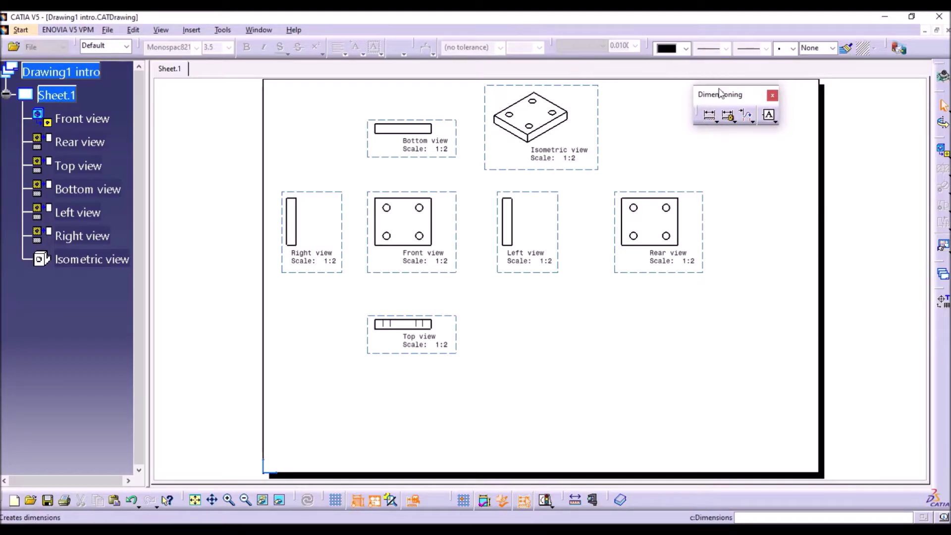
- Add a Length/Distance dimension for the plate's long upper edge in the Bottom view, placed above the part
left_click(717, 122)
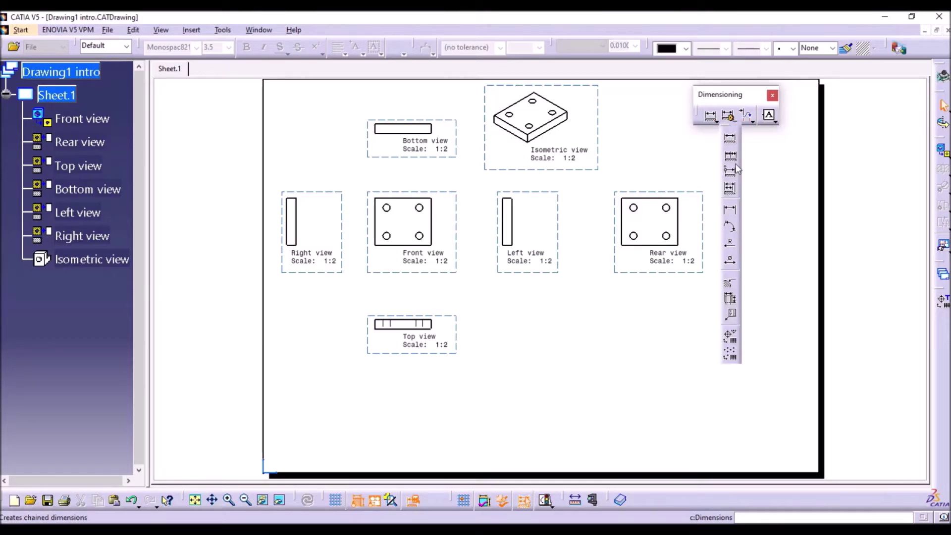
left_click(736, 212)
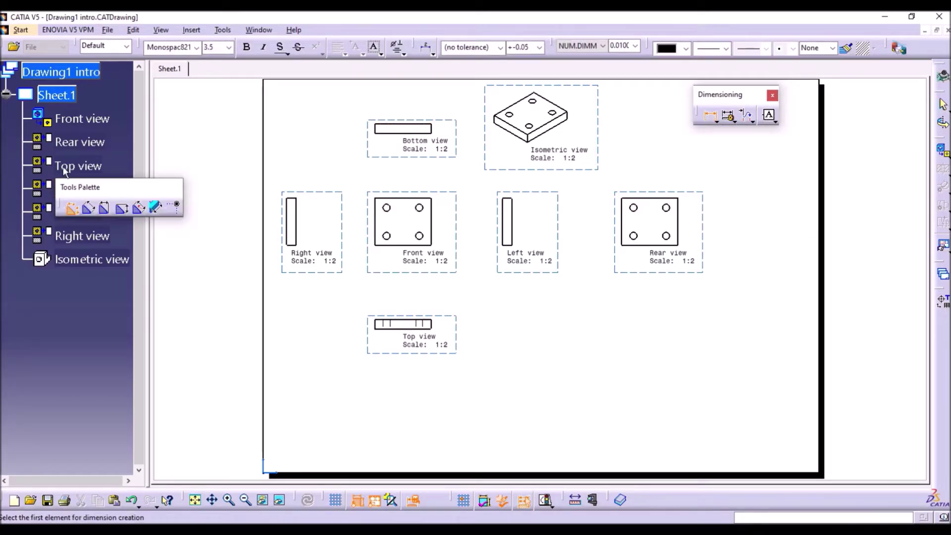
left_click_drag(212, 99, 213, 107)
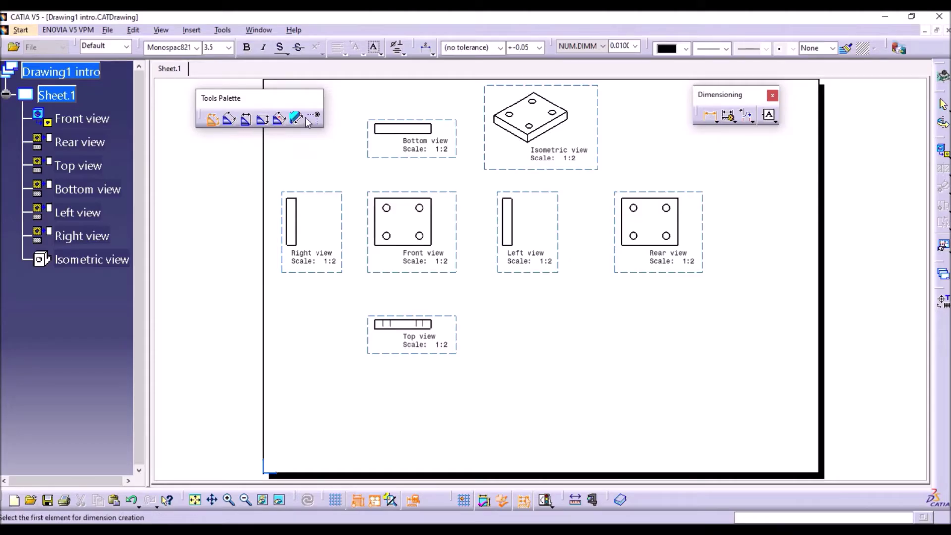
left_click(409, 129)
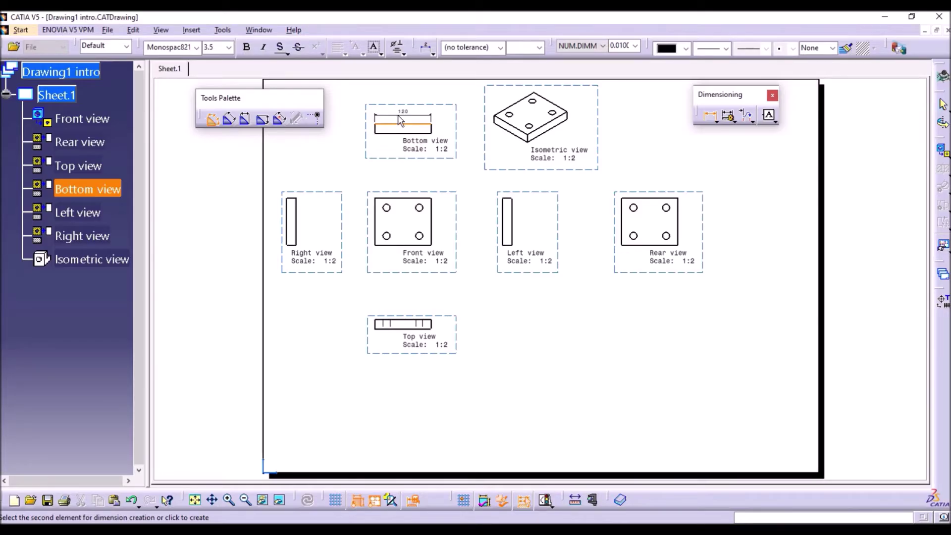
left_click(400, 120)
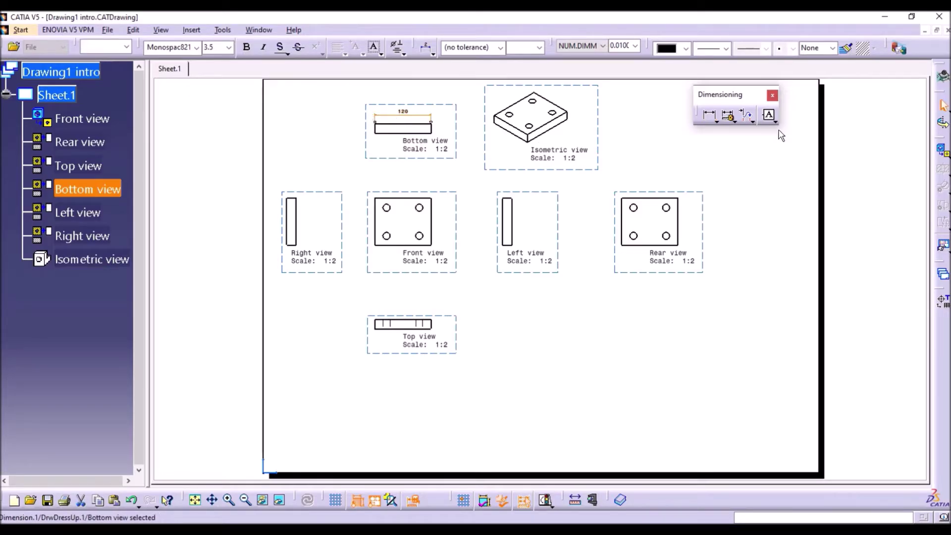
- Dimension the plate's thickness in the Bottom view, placing the dimension to the left of the part
left_click(710, 118)
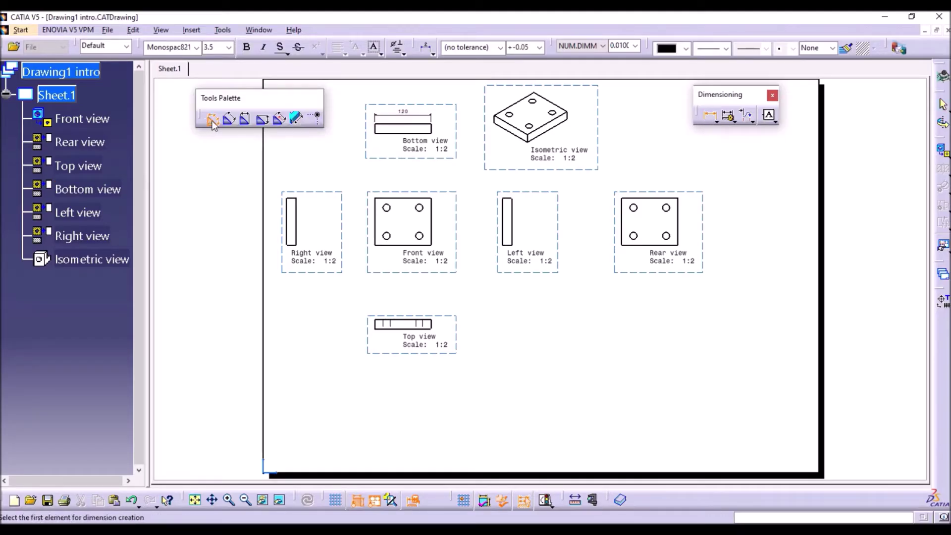
left_click(375, 129)
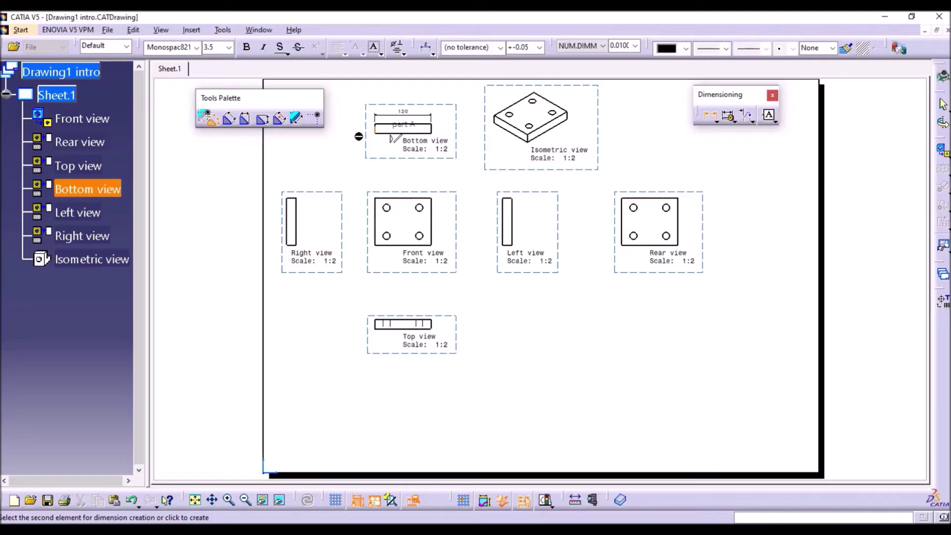
left_click(353, 141)
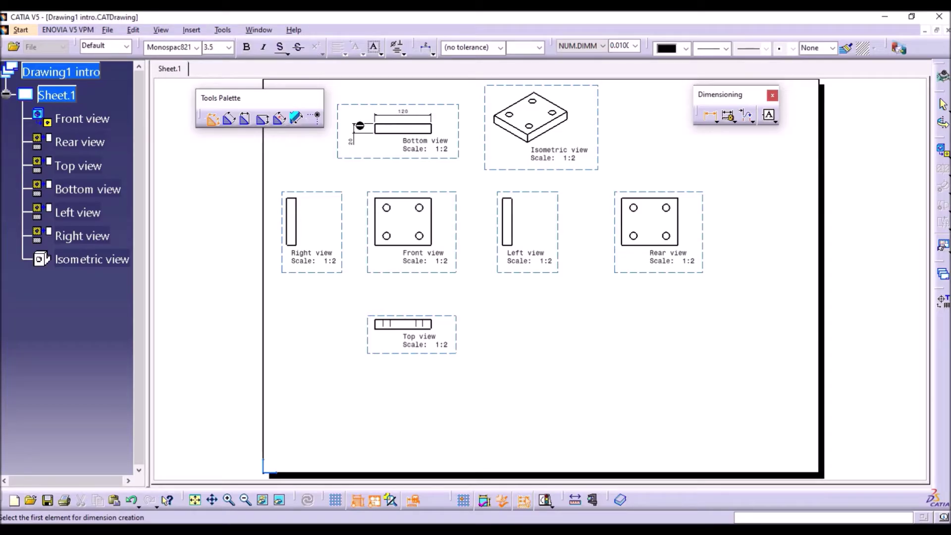
- Dimension the plate's height in both the Front view and the Left view, placed to the right of each part
left_click(433, 221)
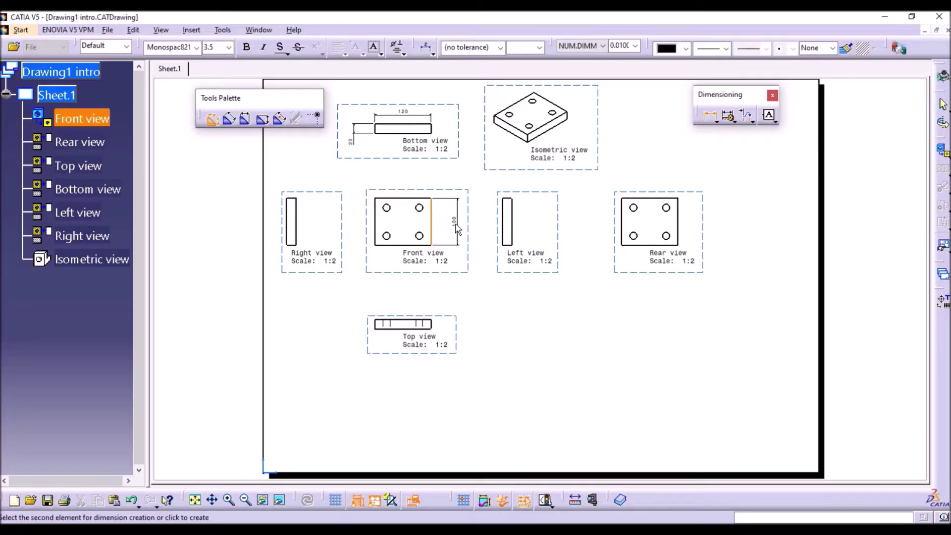
left_click(443, 221)
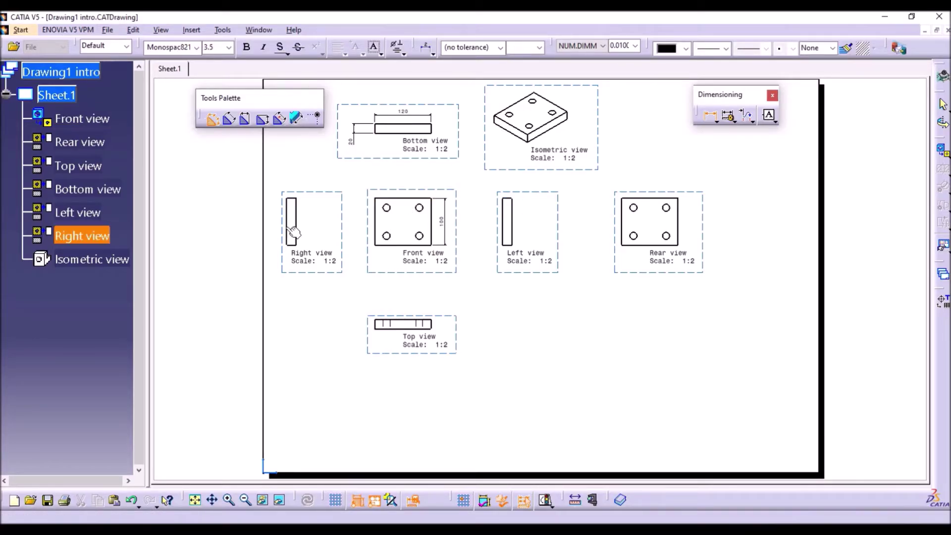
left_click(515, 221)
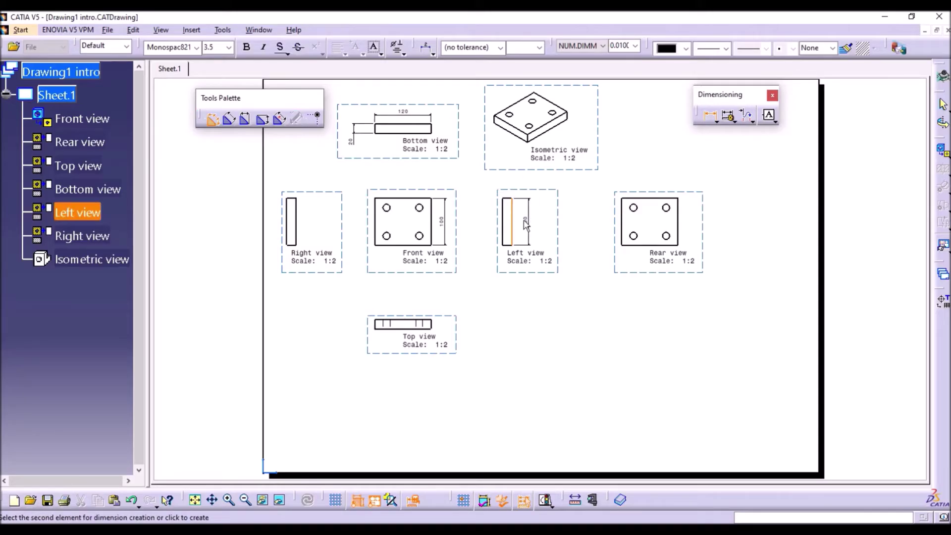
left_click(527, 220)
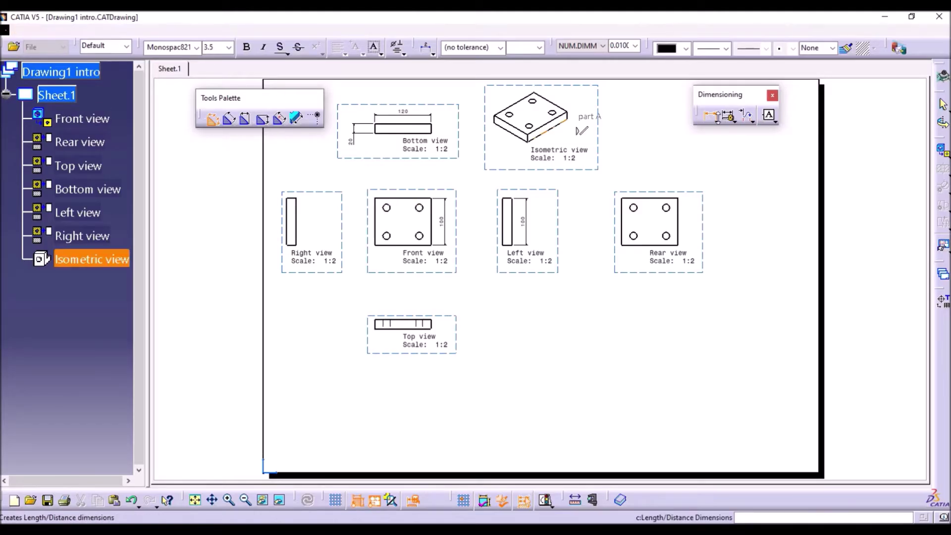
- Add a diameter dimension to the upper-left hole in the Front view, placed outside the plate's upper-left corner
left_click(716, 120)
left_click(729, 258)
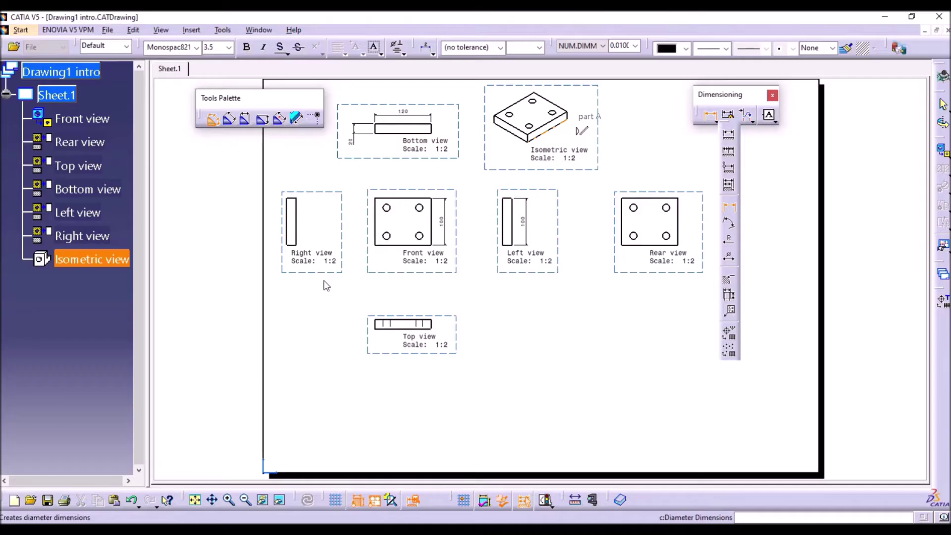
left_click(388, 209)
left_click(359, 198)
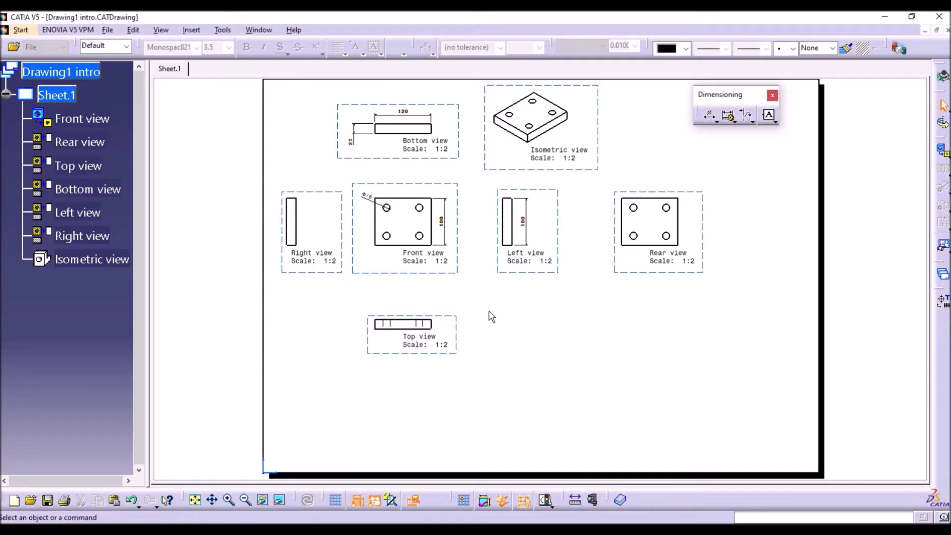
- Turn on Hidden Lines and Center Line in the Right view's properties
right_click(337, 277)
left_click(366, 85)
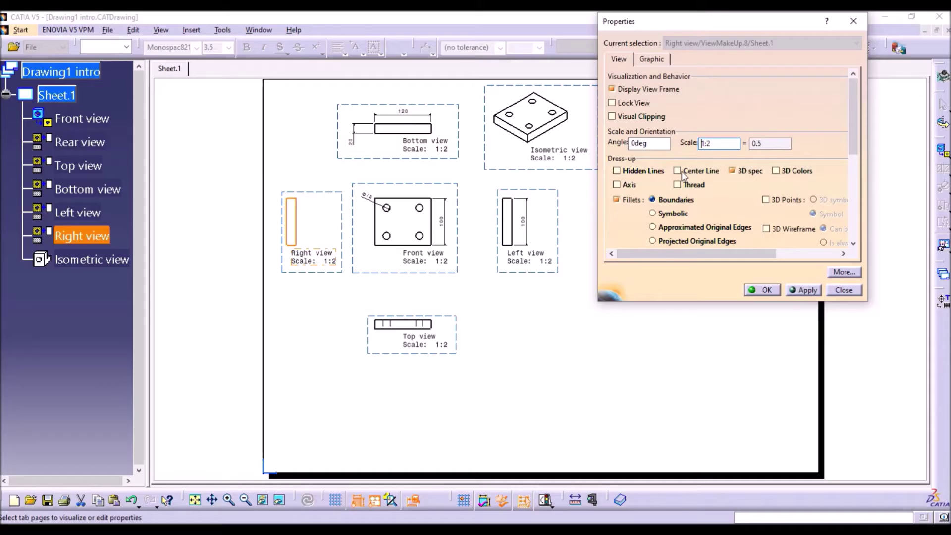
left_click(633, 170)
left_click(700, 171)
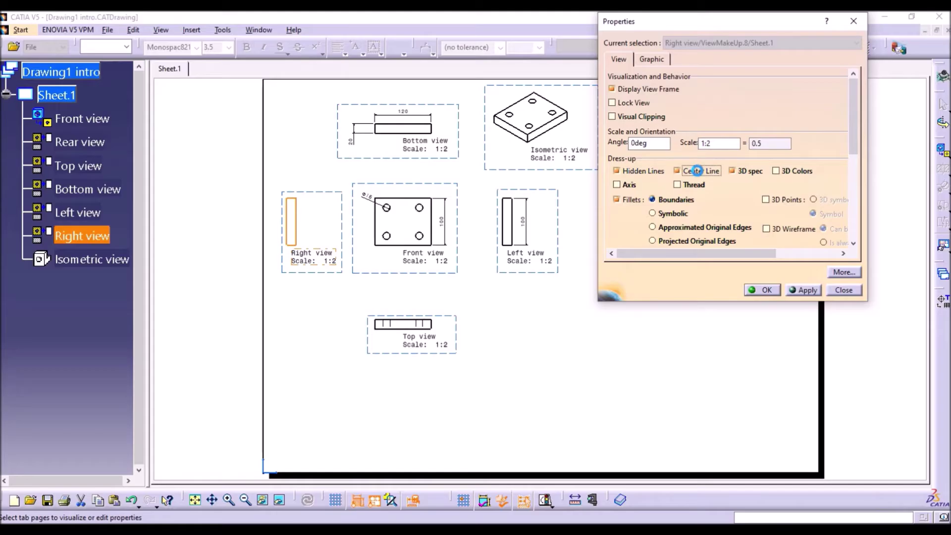
left_click(761, 290)
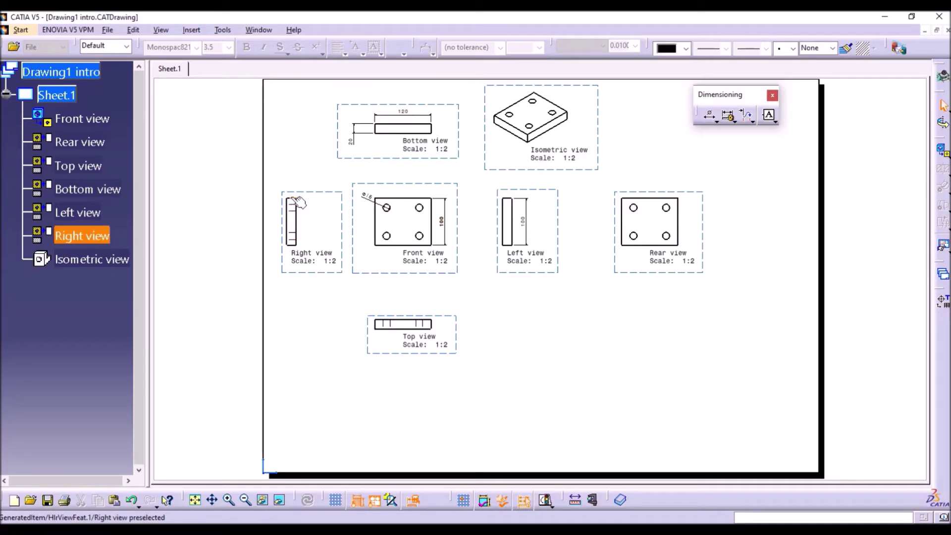
- Dimension the distance from the upper hole's hidden edge to the plate's top edge in the Right view
left_click(732, 121)
left_click(731, 208)
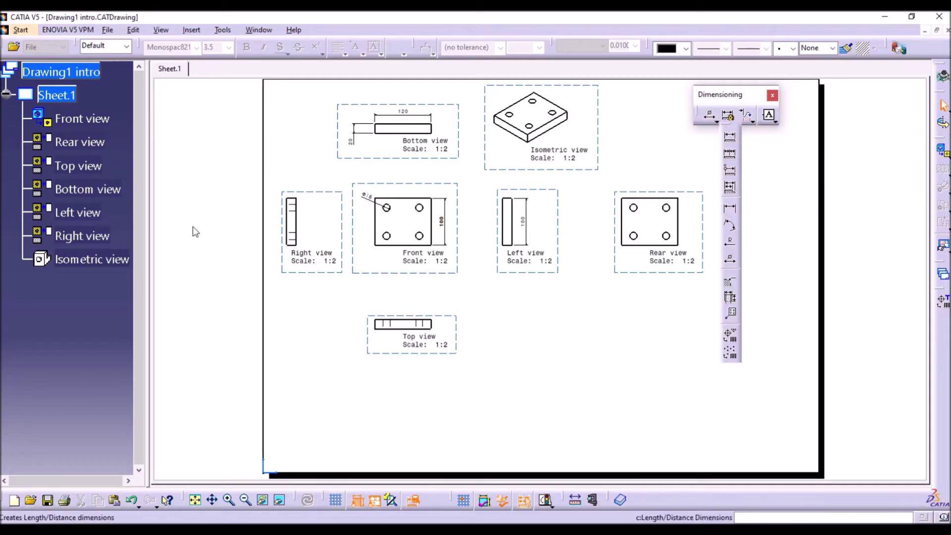
left_click(293, 204)
left_click(291, 196)
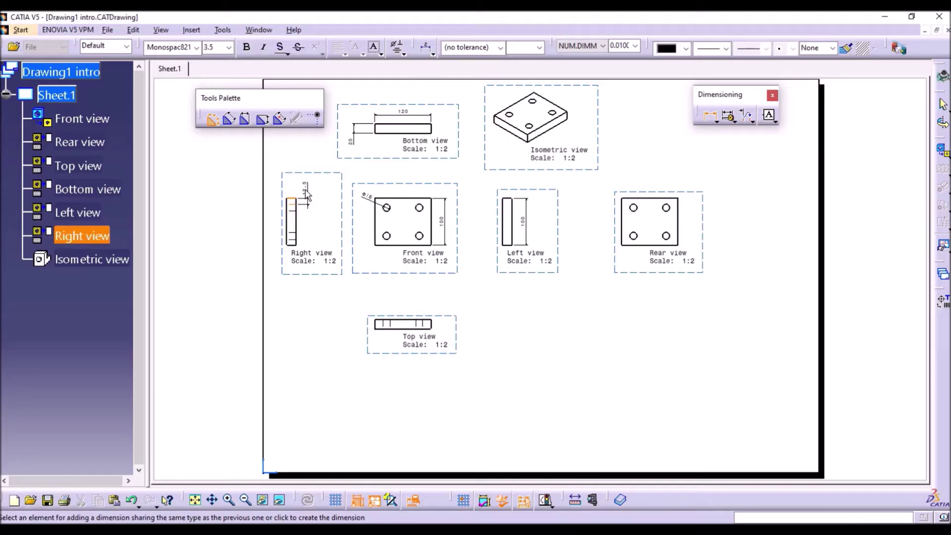
left_click(307, 195)
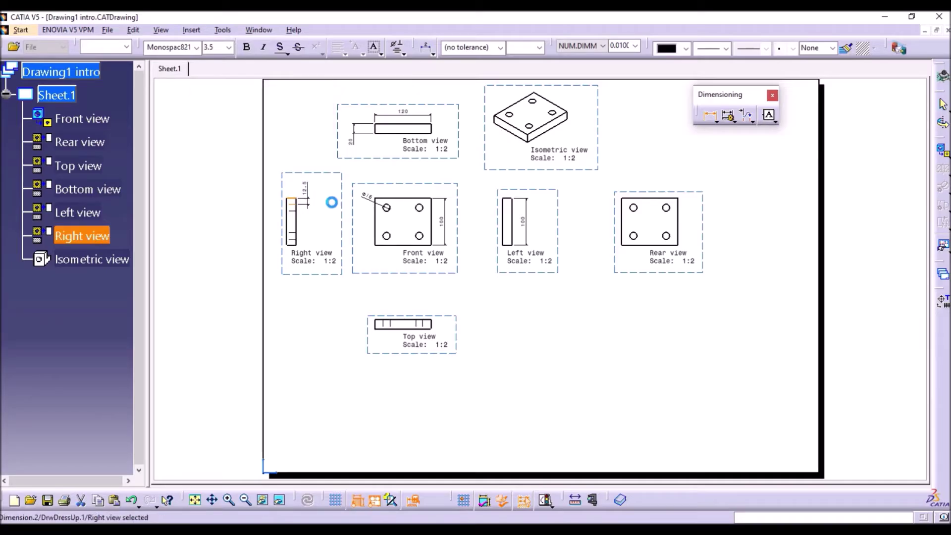
left_click(308, 151)
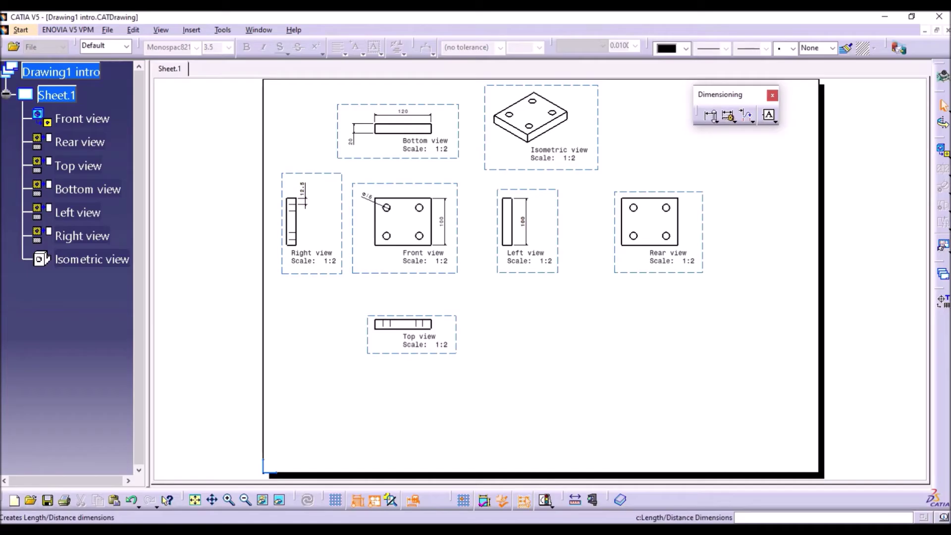
left_click(711, 115)
left_click(387, 207)
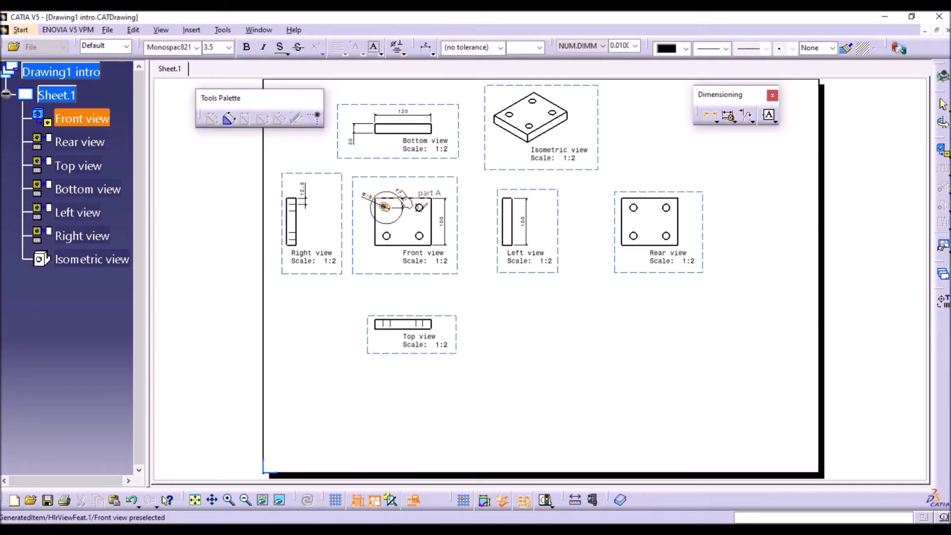
left_click(415, 196)
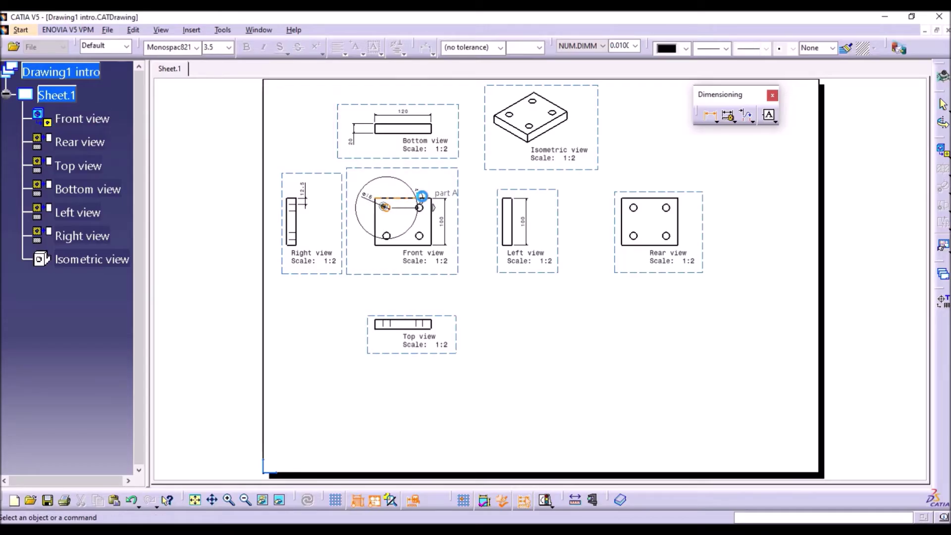
- Dimension the vertical distance between the upper-left hole and the plate's top edge in the Front view, placed left of the part
left_click(710, 114)
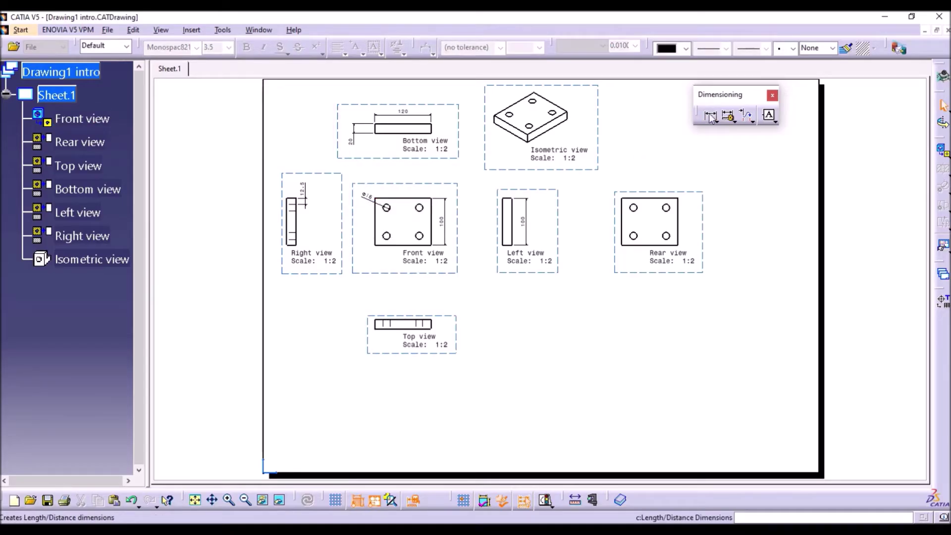
left_click(391, 210)
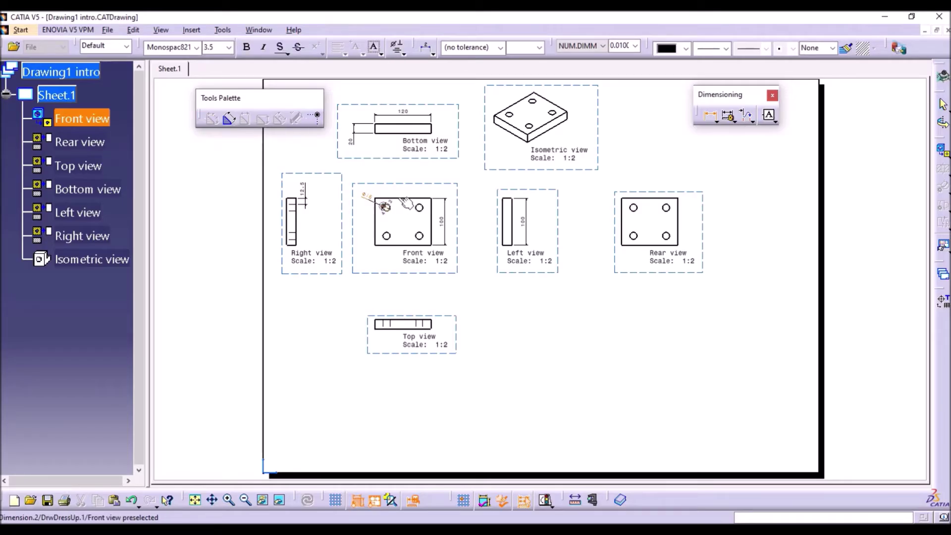
left_click(406, 208)
left_click(349, 185)
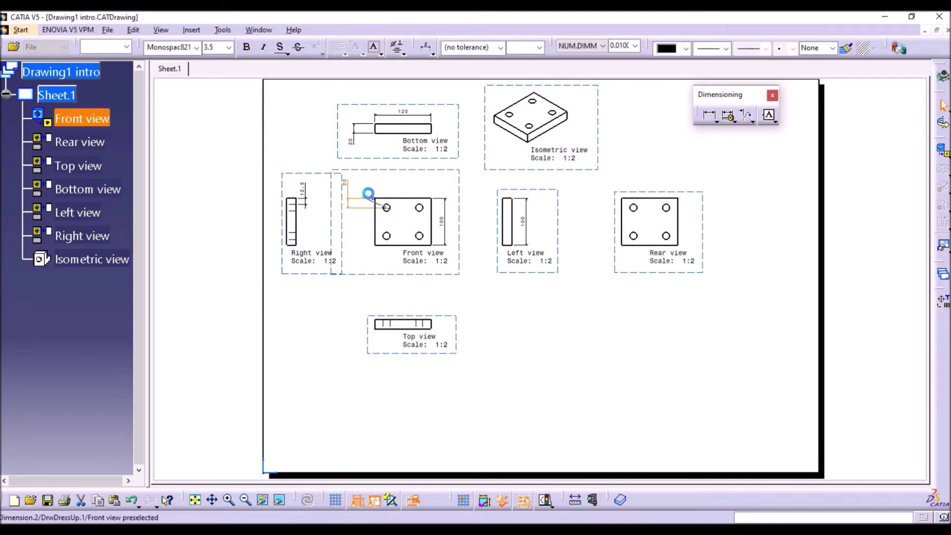
- Reposition the Front view's hole dimensions, with the diameter above the plate and the vertical offset close to its left edge
left_click_drag(404, 189, 366, 215)
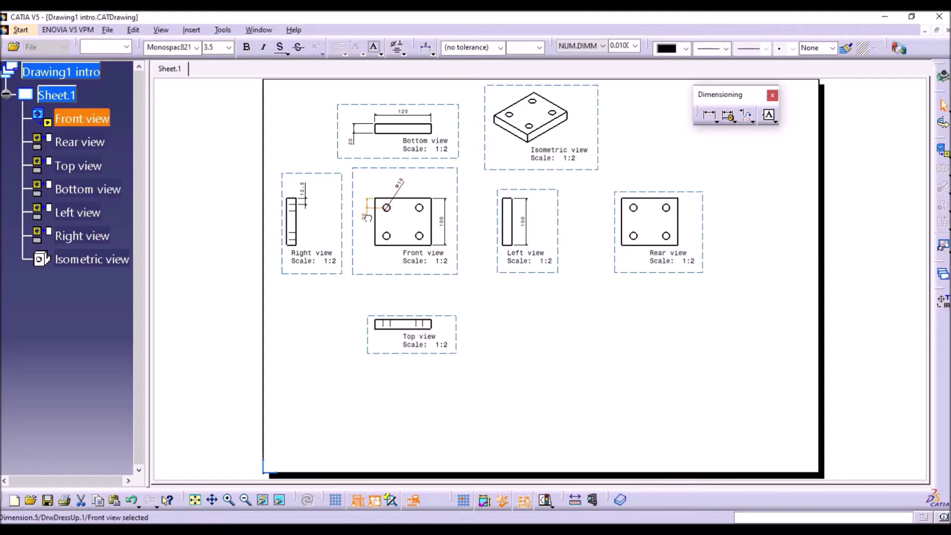
left_click(371, 168)
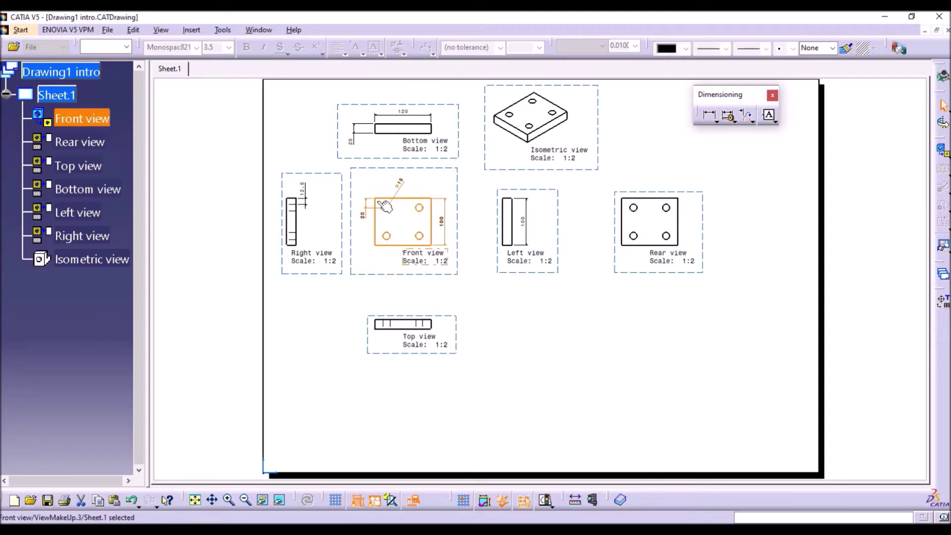
left_click(636, 181)
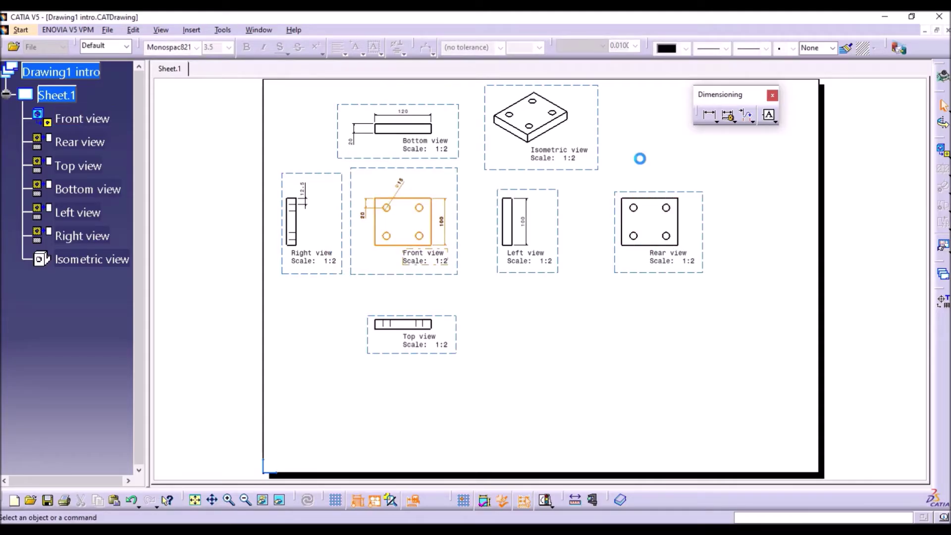
- Dimension the horizontal distance between the plate's left edge and the upper-left hole in the Front view, placed above the part
left_click(709, 117)
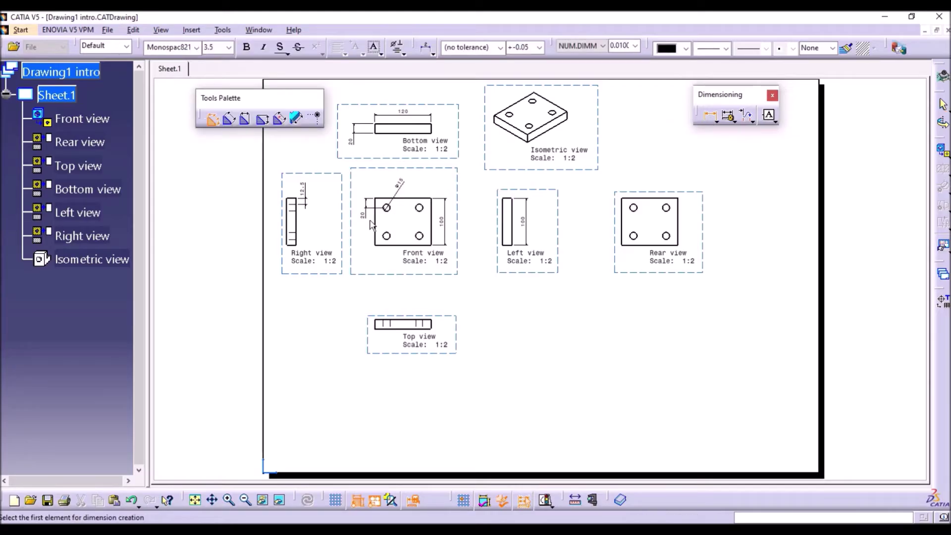
left_click(377, 213)
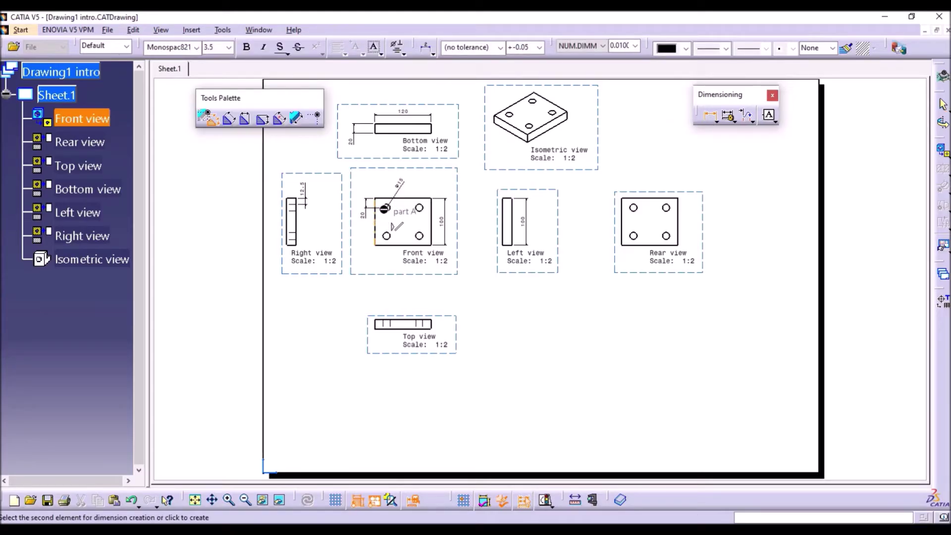
left_click(387, 207)
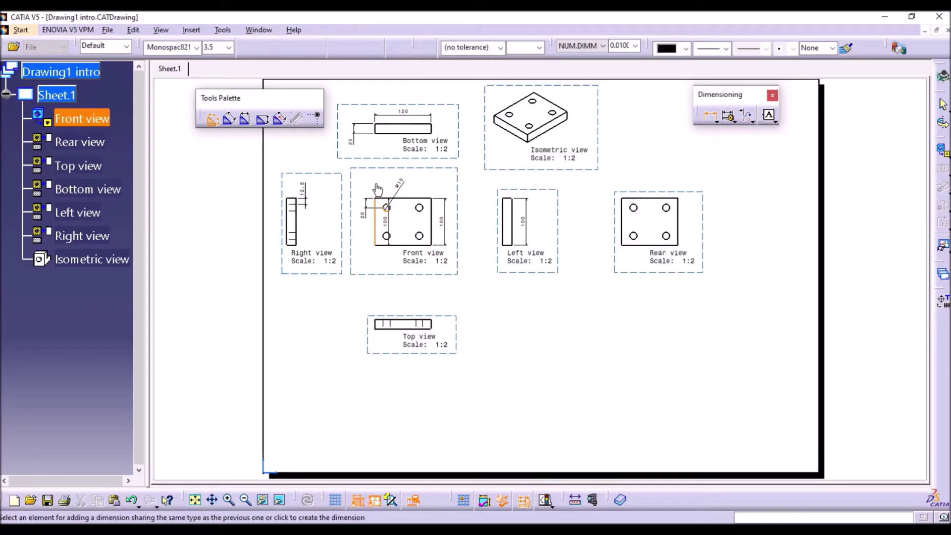
left_click(363, 192)
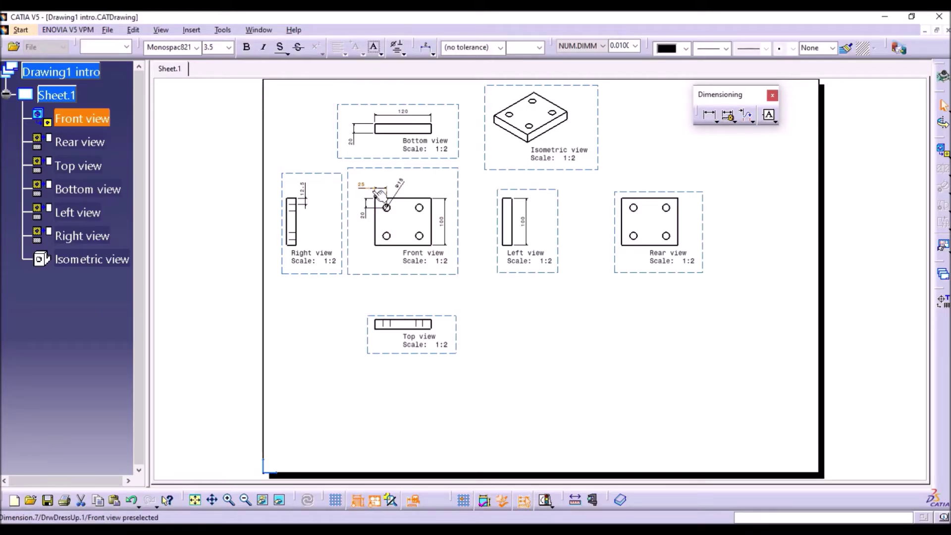
left_click(350, 239)
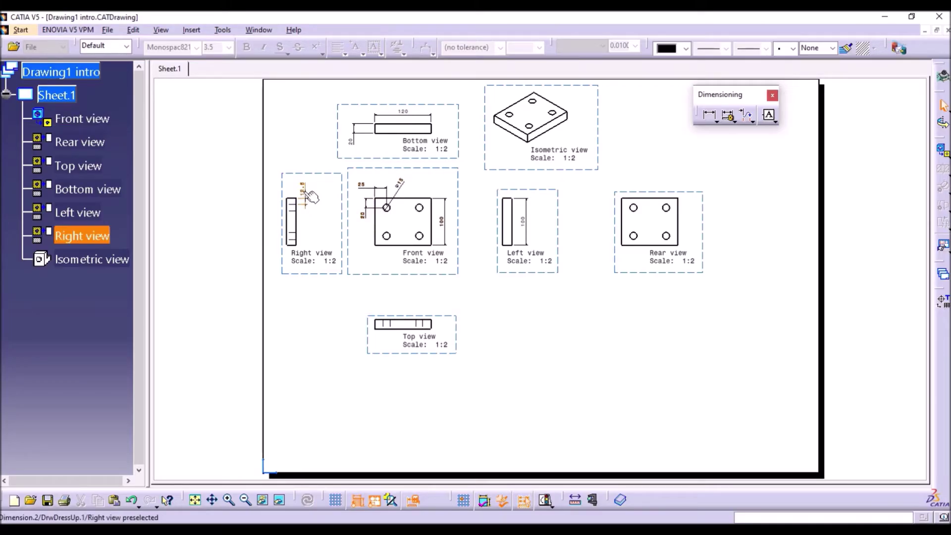
- Delete the dimension between the upper hole's hidden edge and the plate's top edge in the Right view
left_click(305, 198)
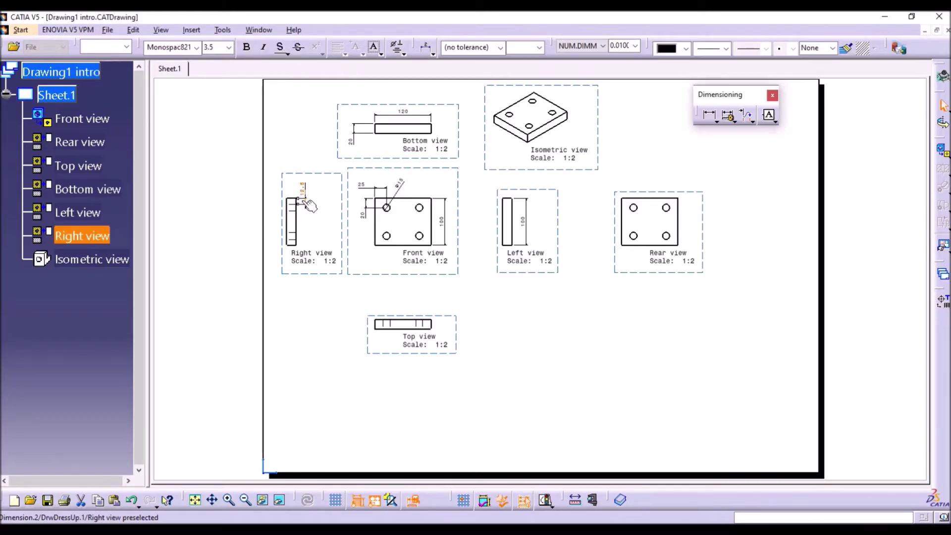
key("Delete")
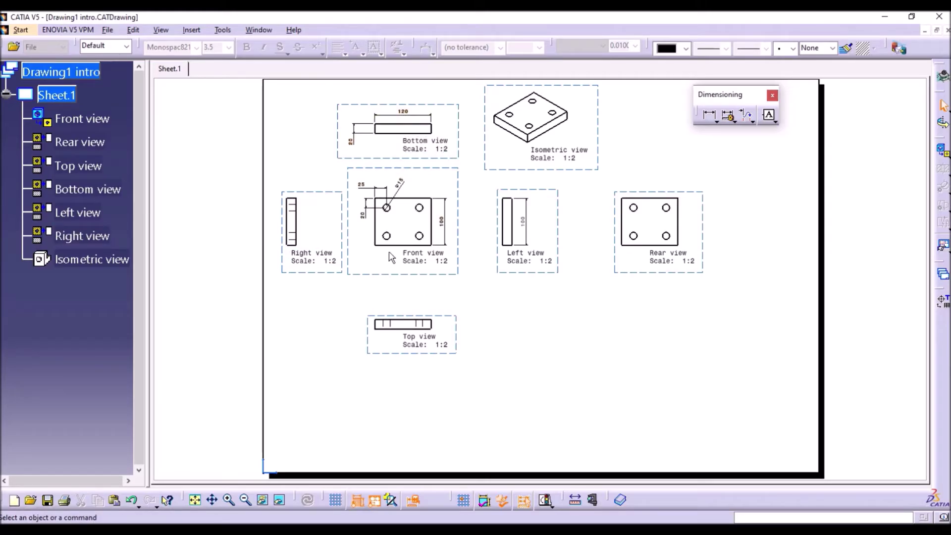
left_click(717, 120)
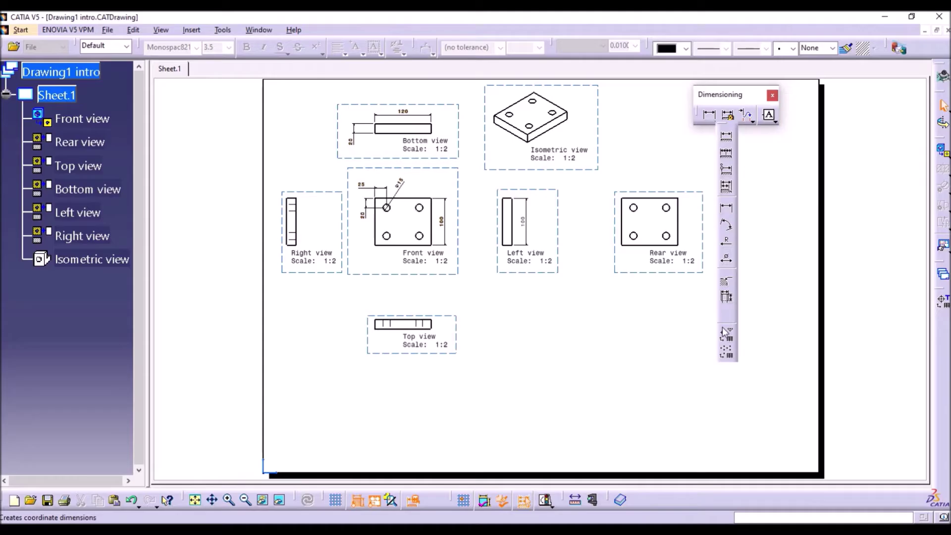
left_click(748, 268)
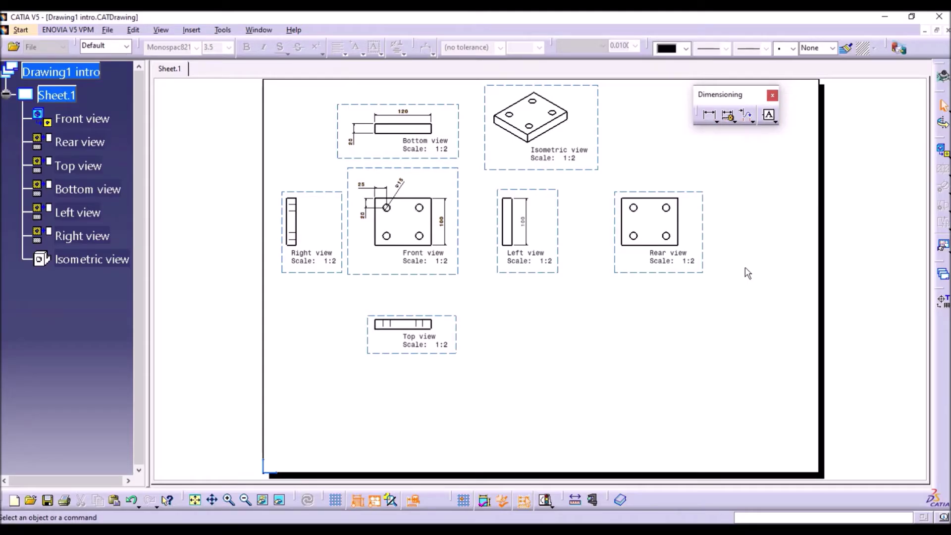